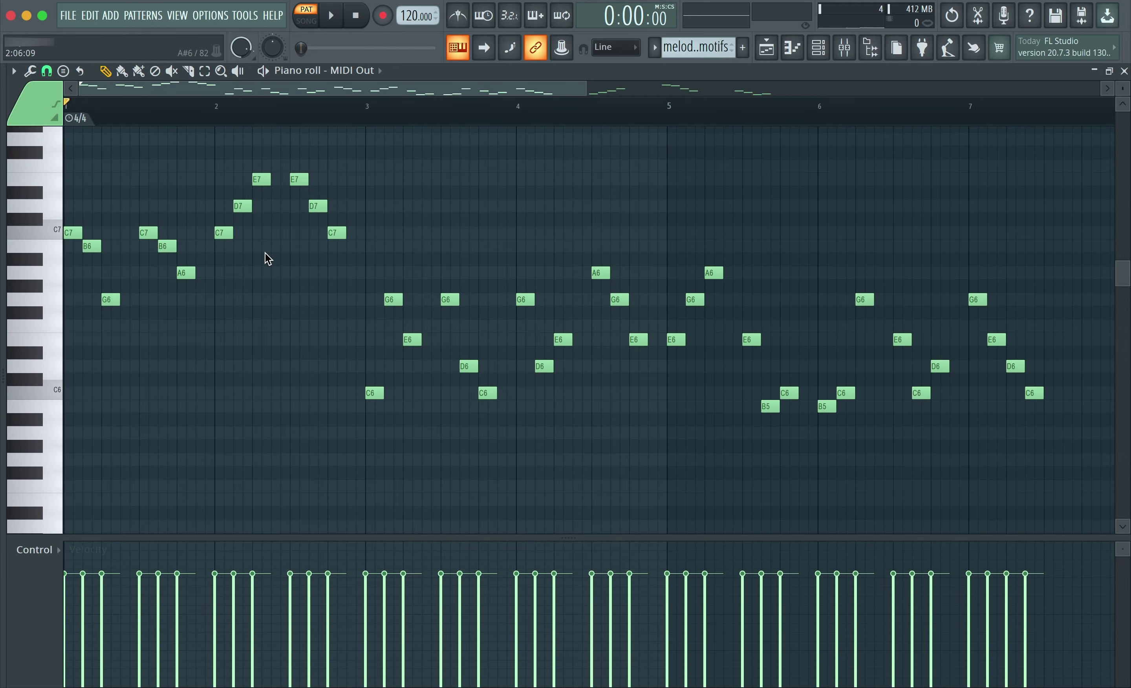
Select short note groups in bars 1 to 4 in turn to examine the individual melodic motifs.
left_click(208, 71)
left_click_drag(130, 185, 197, 302)
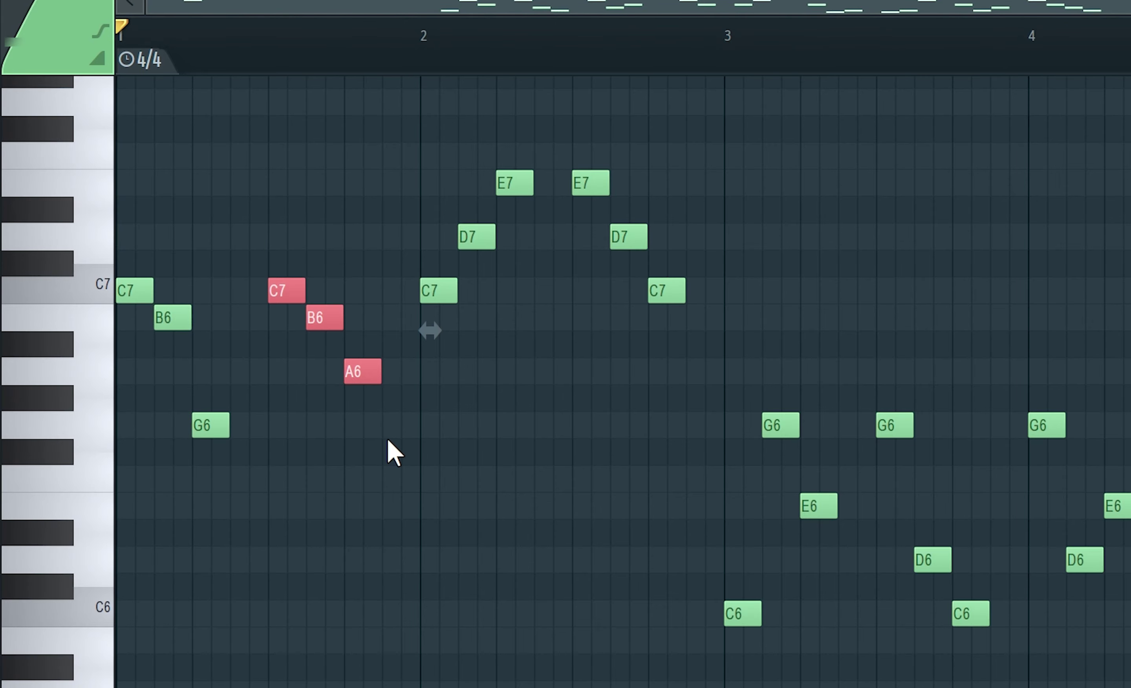
left_click_drag(477, 122, 524, 348)
left_click_drag(617, 208, 676, 334)
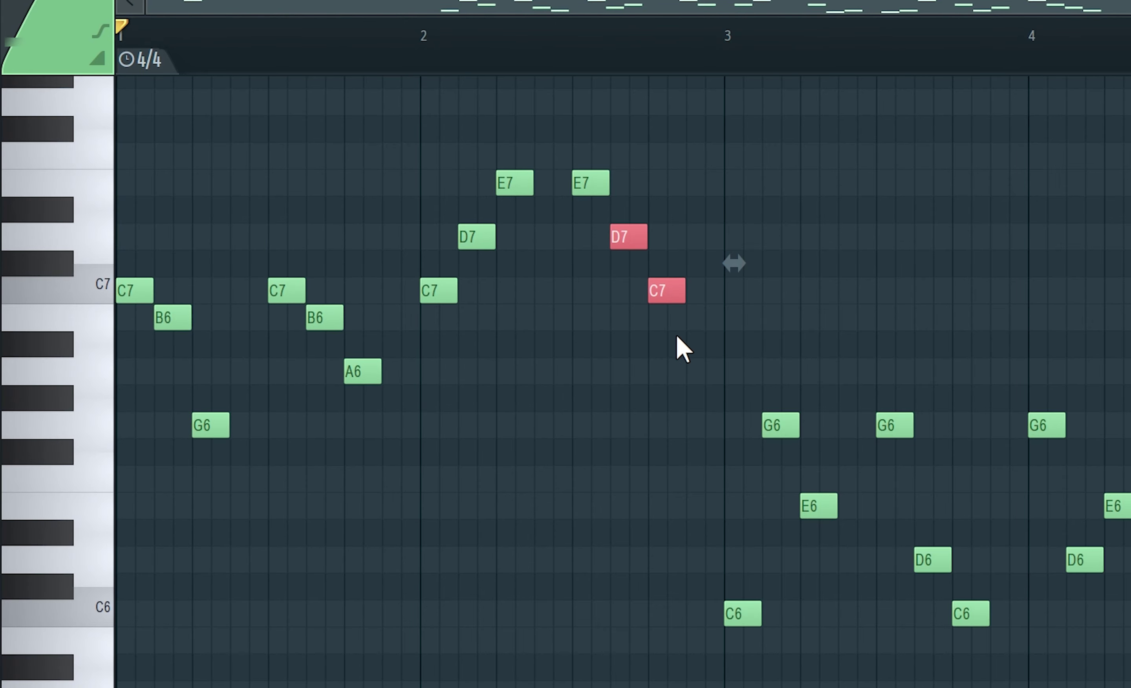
left_click_drag(691, 85, 530, 338)
left_click_drag(530, 337, 530, 337)
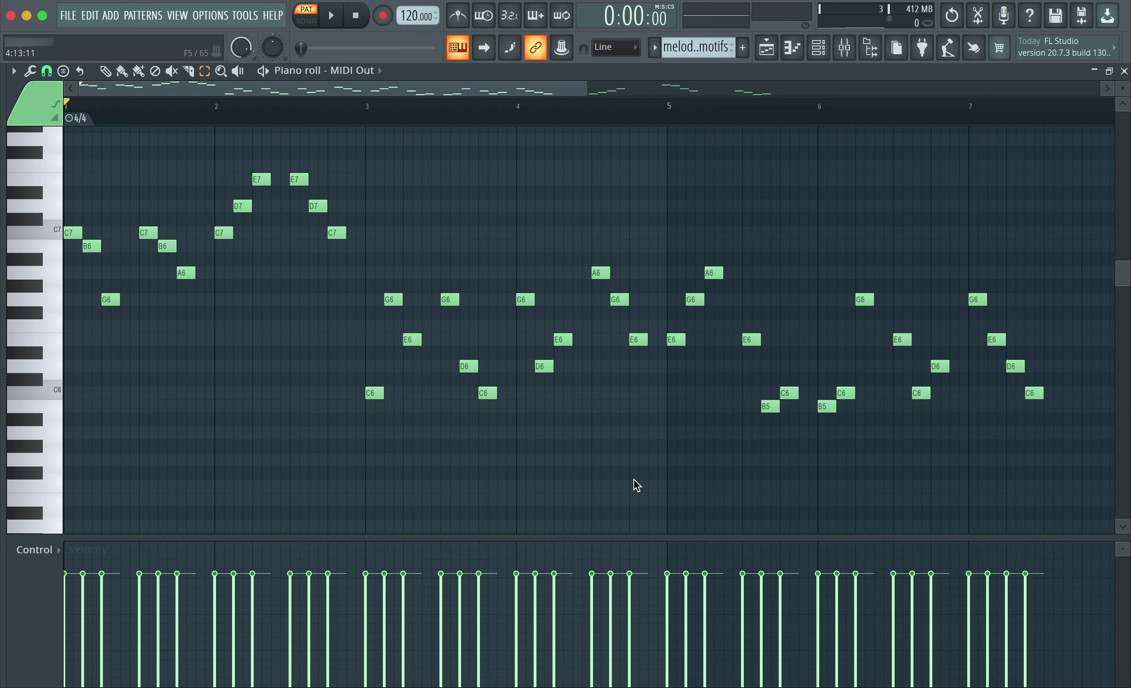
Scrub playback across the motifs from bar 1 to bar 10 to hear each one.
left_click_drag(66, 231, 182, 234)
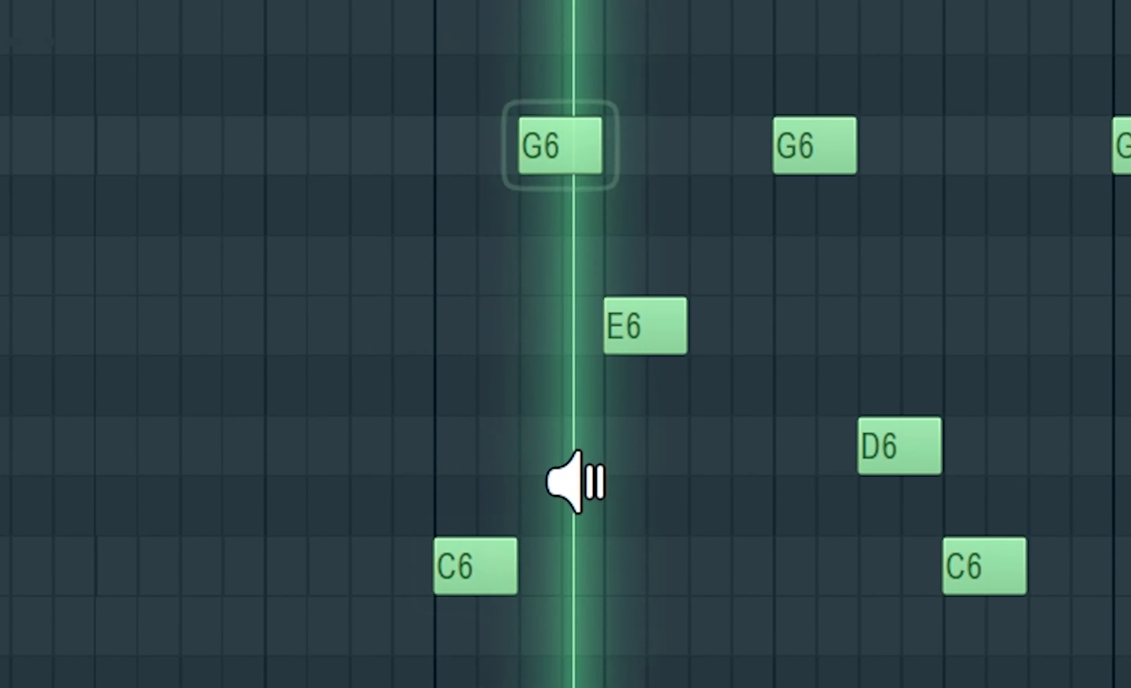
key("space")
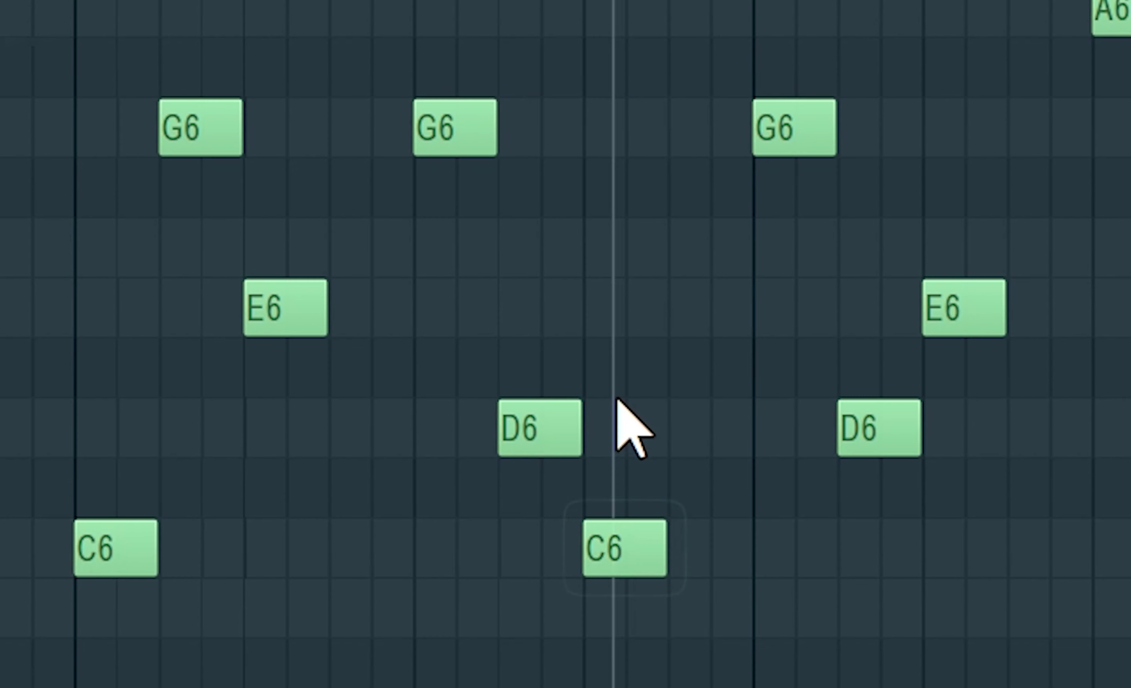
key("space")
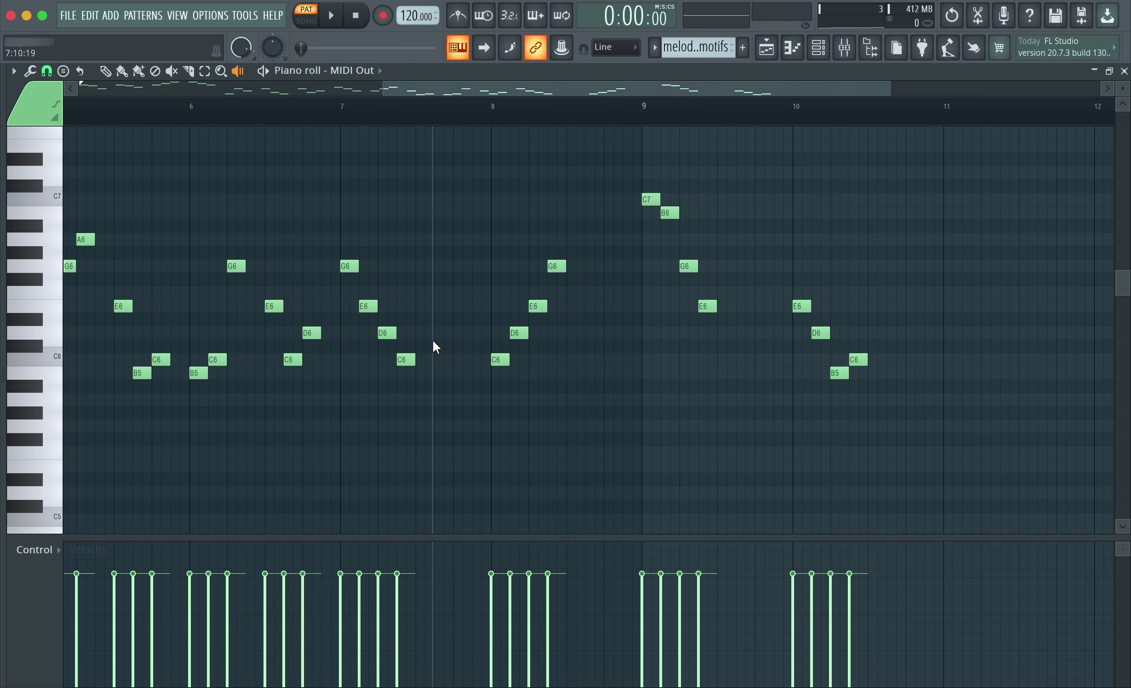
left_click_drag(347, 308, 505, 315)
left_click_drag(460, 364, 695, 453)
left_click_drag(431, 229, 695, 385)
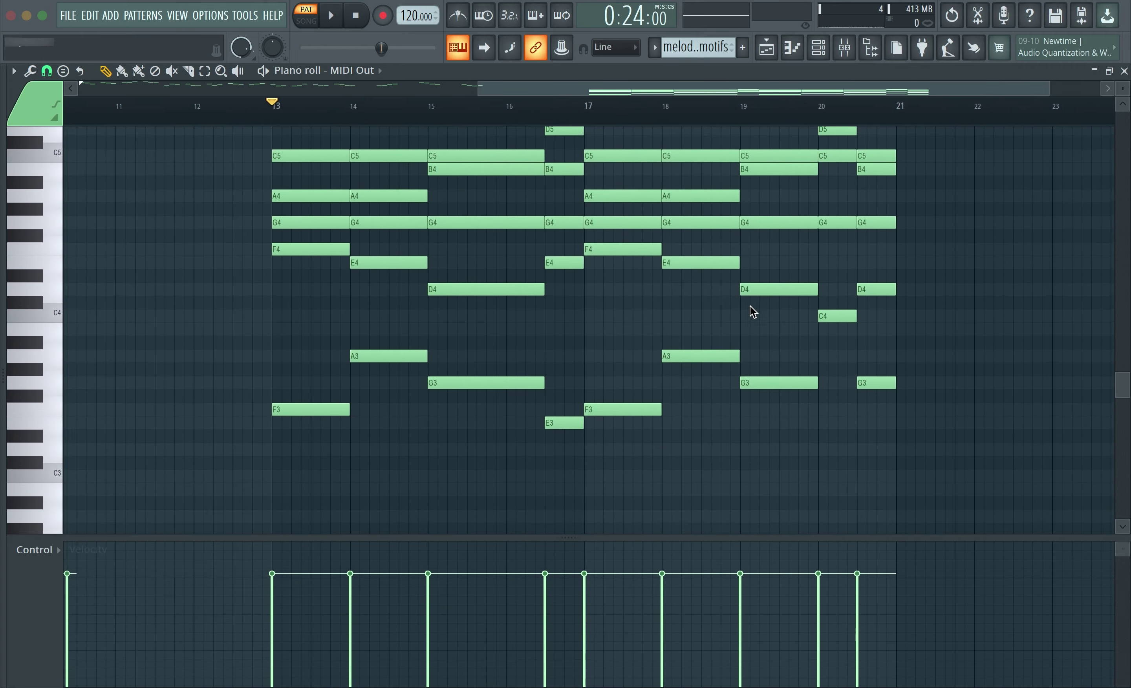
Play the chord progression from bar 13 to bar 21 and return to the melodic motifs before it.
key("space")
scroll(262, 306, "up", 3)
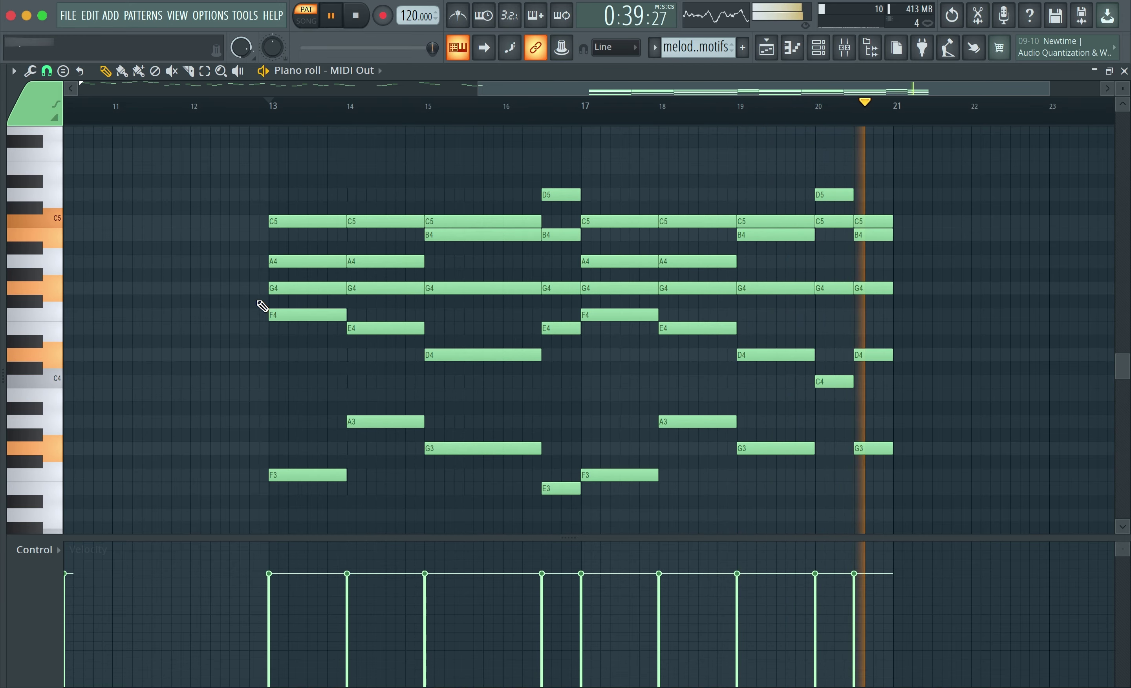
key("space")
scroll(884, 320, "up", 5)
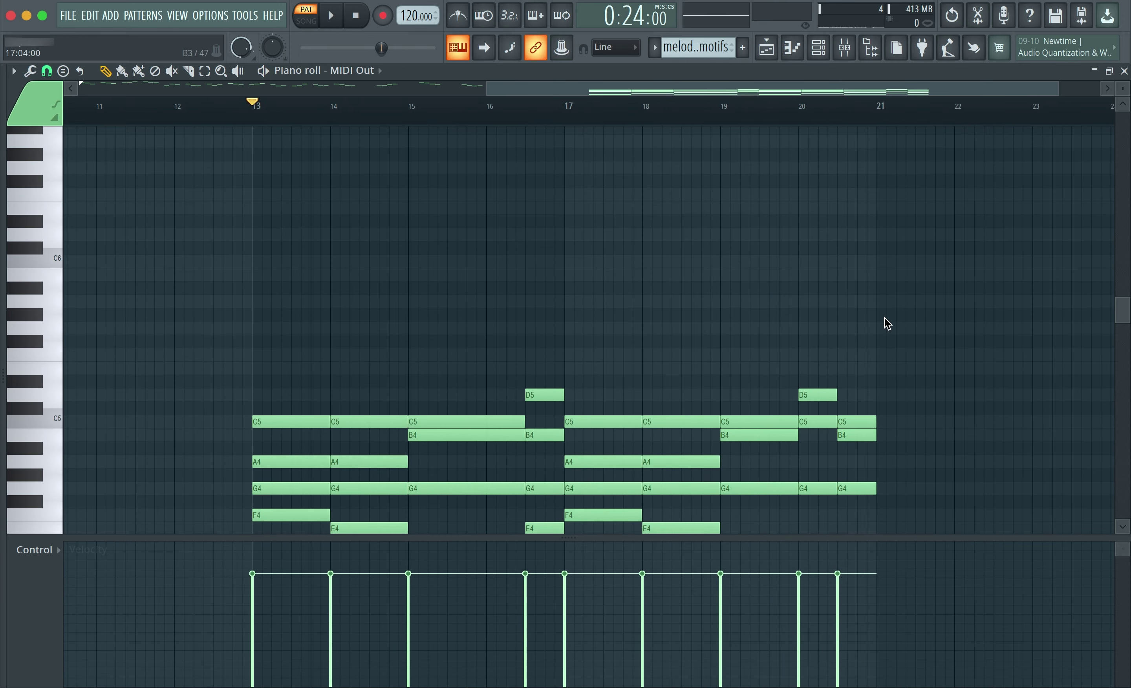
scroll(885, 318, "up", 4)
scroll(885, 319, "left", 10)
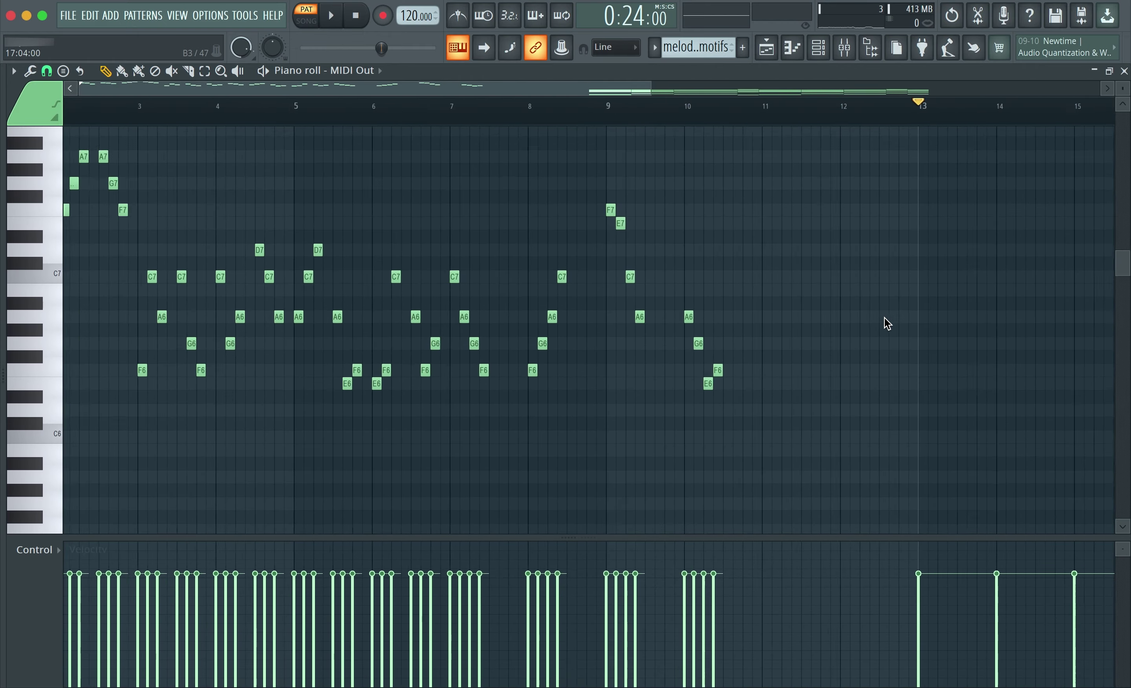
scroll(887, 323, "up", 2)
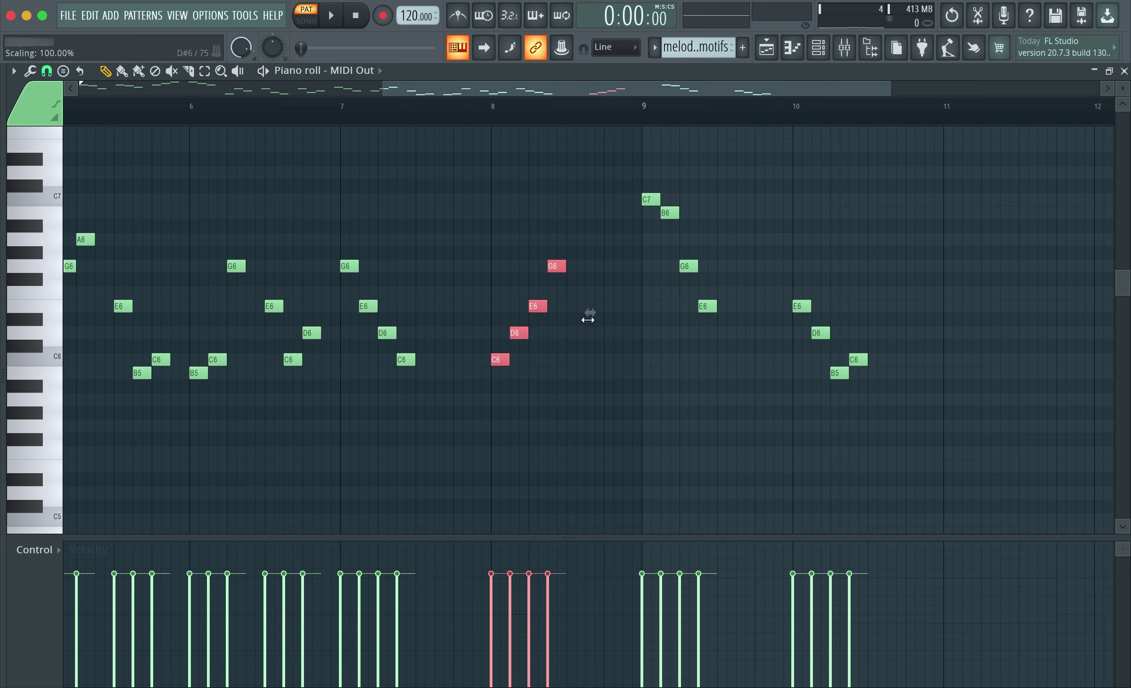
Try the E6 and G6 notes of the bar 8 motif in higher and lower octaves, restoring their original octave.
mouse_move(588, 320)
left_mouse_down()
mouse_move(694, 326)
mouse_move(550, 331)
mouse_move(593, 340)
left_mouse_up()
key("ctrl+d")
left_click(205, 71)
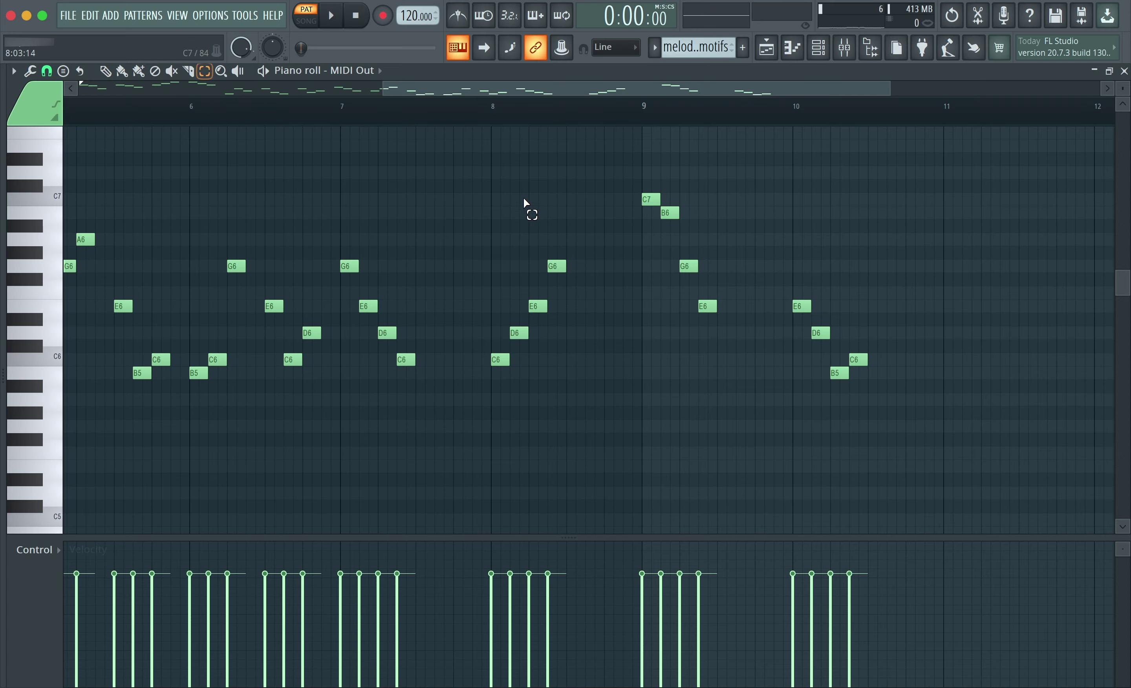
left_click_drag(553, 208, 532, 323)
key("ctrl+Up")
key("ctrl+Down")
key("ctrl+Down")
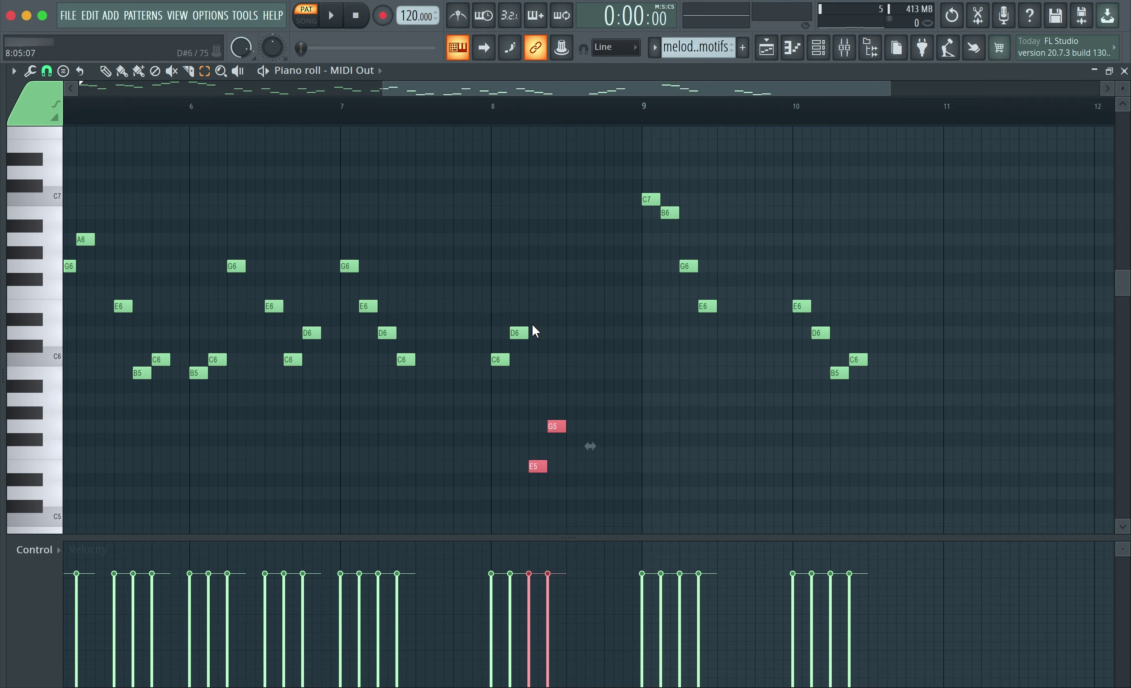
key("ctrl+Up")
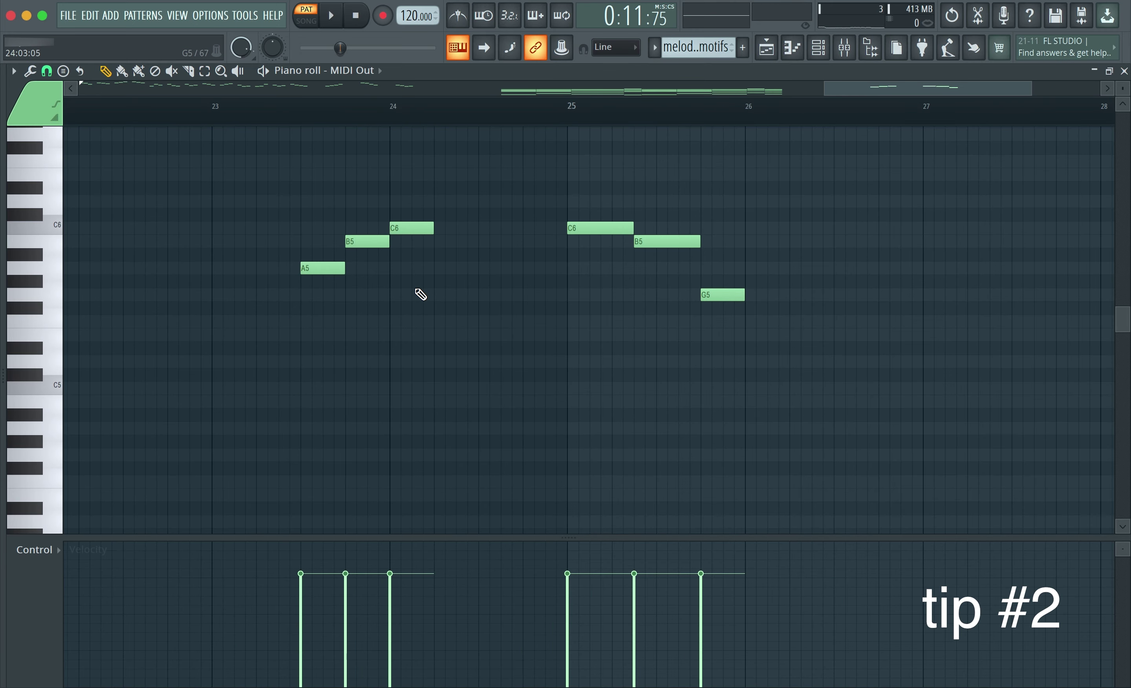
Select the C6 ending the rising motif at bar 24, followed by the C6 starting the falling motif at bar 25.
left_click(204, 71)
left_click_drag(404, 197, 457, 265)
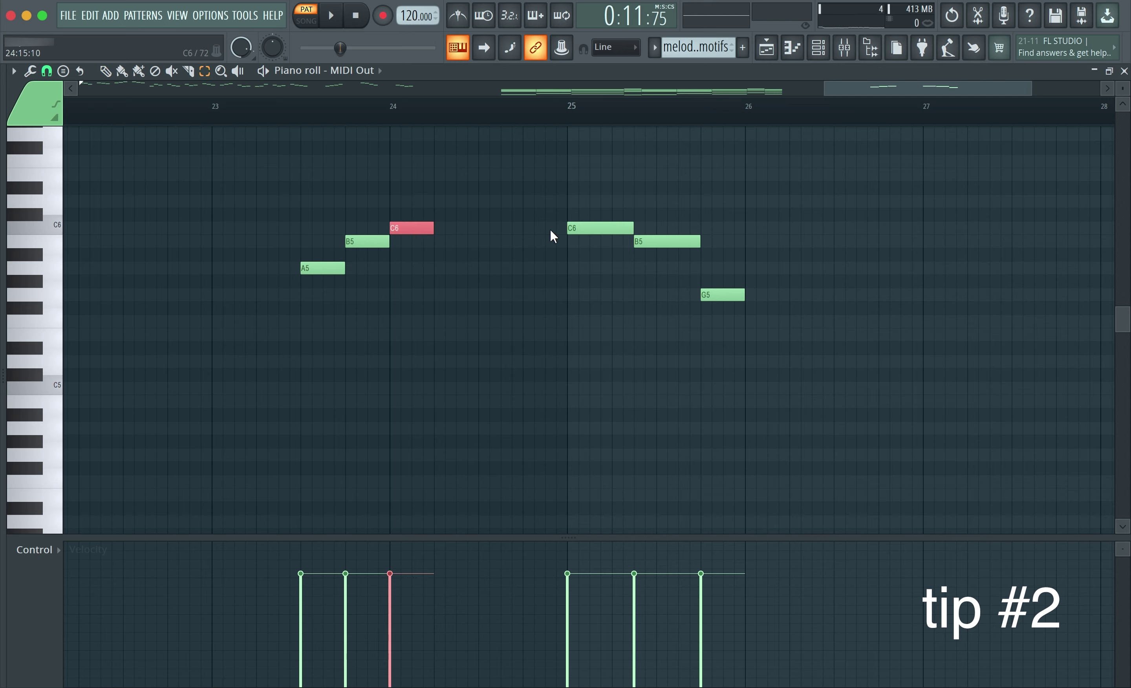
left_click(544, 215)
left_click_drag(545, 193, 602, 268)
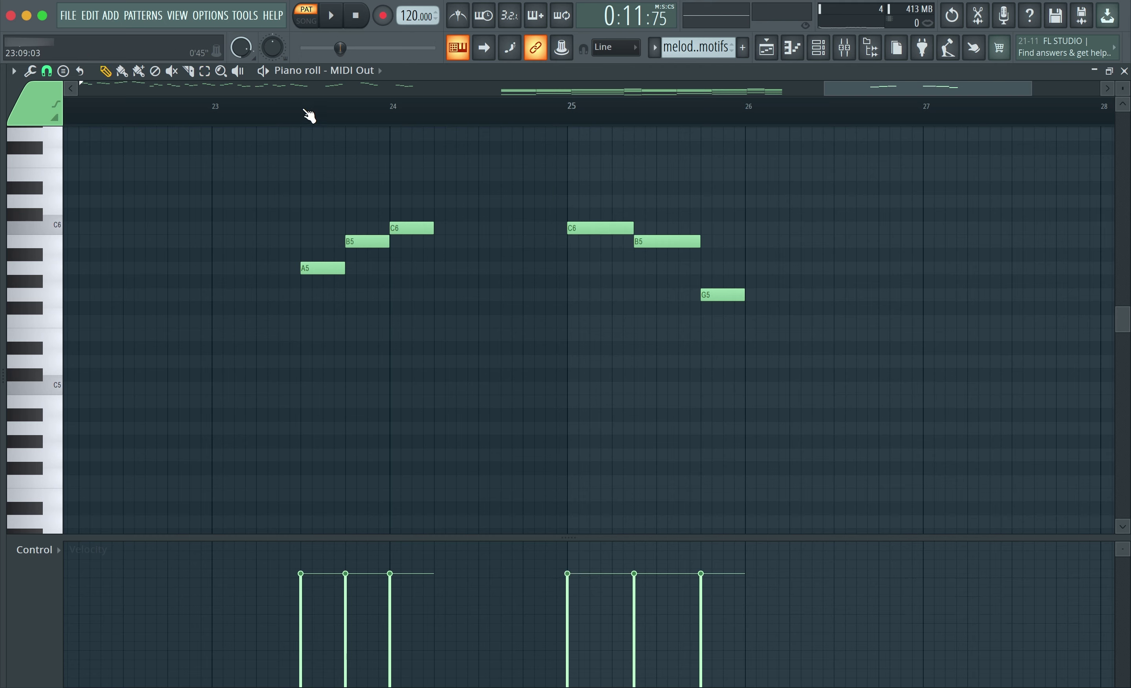
Play the rising motif from bar 23 and the falling motif from bar 25, and place the playhead on each motif's C6.
left_click(304, 107)
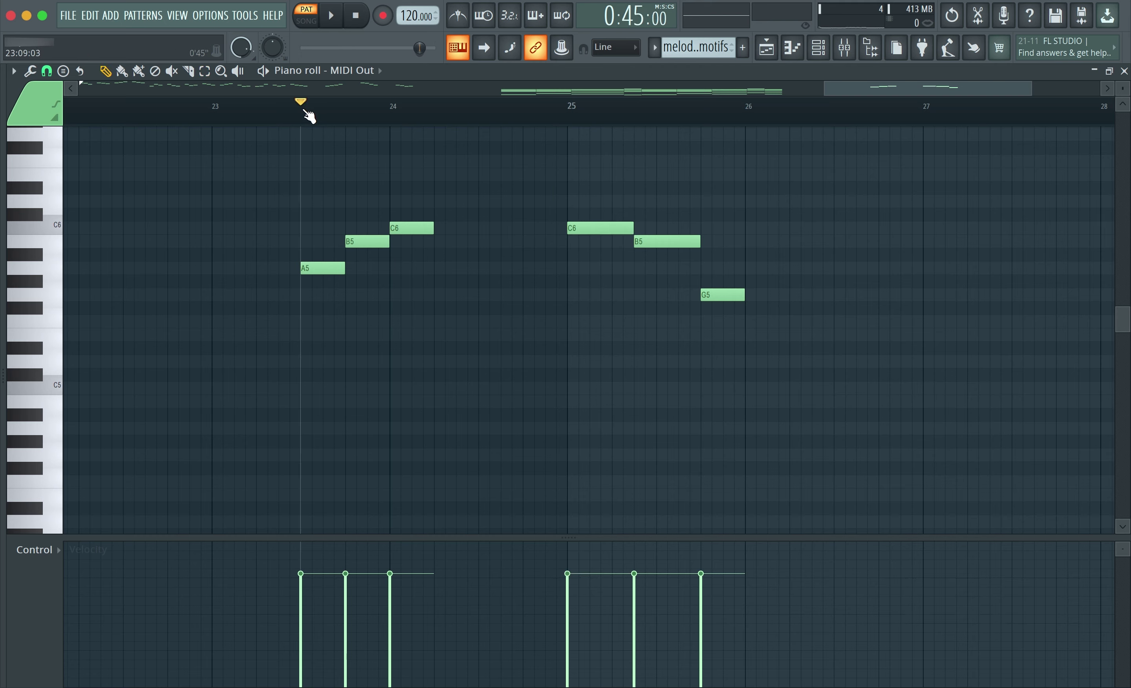
key("space")
key("space")
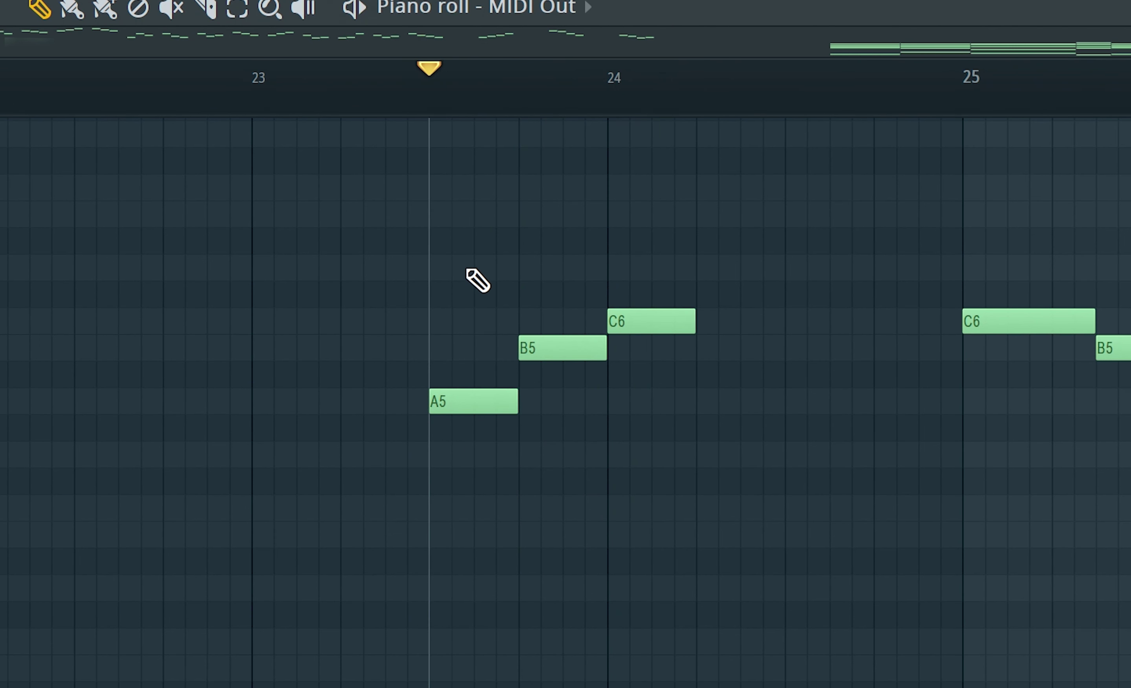
left_click(572, 112)
key("space")
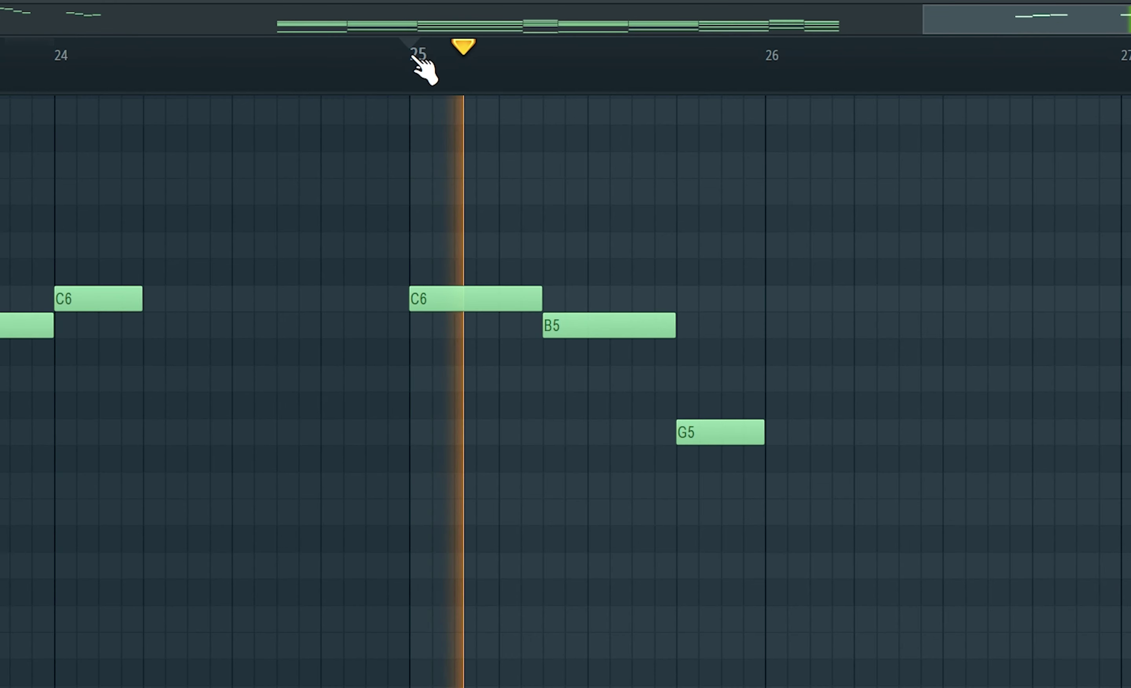
key("space")
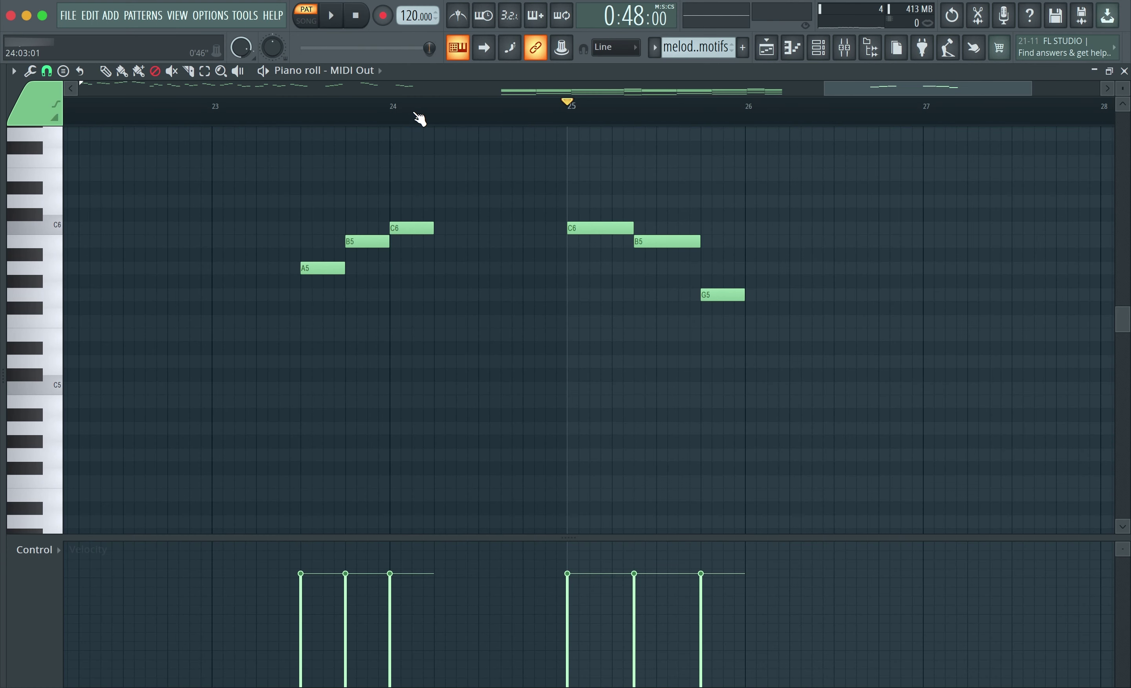
left_click(113, 81)
scroll(598, 95, "left", 1)
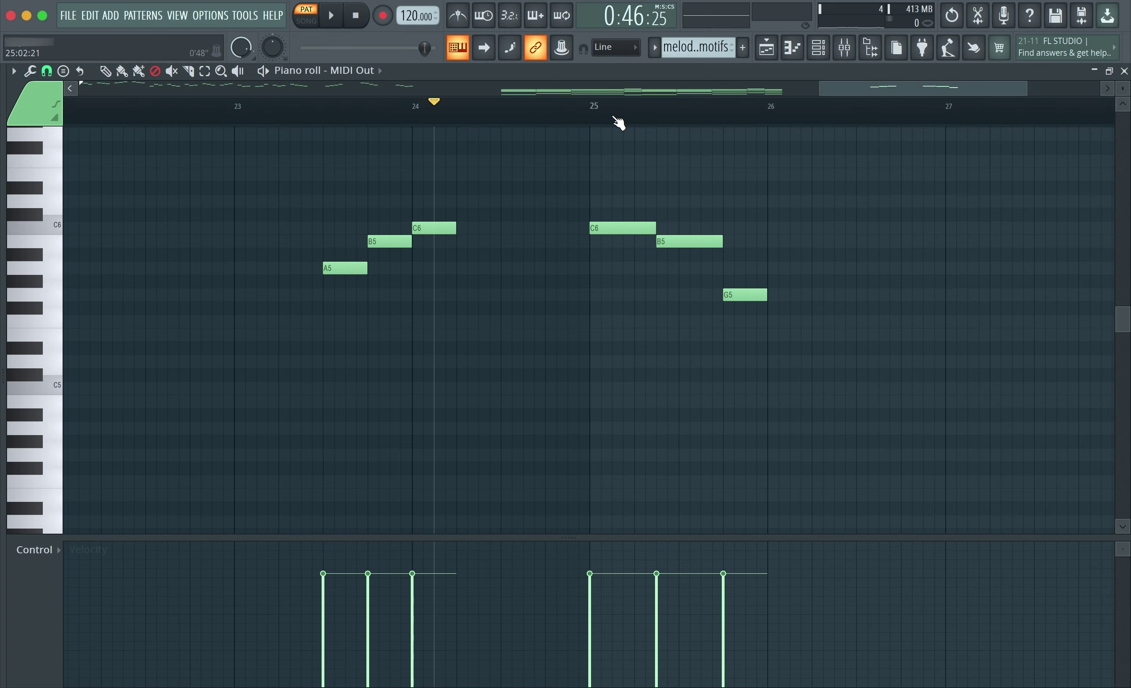
left_click(613, 114)
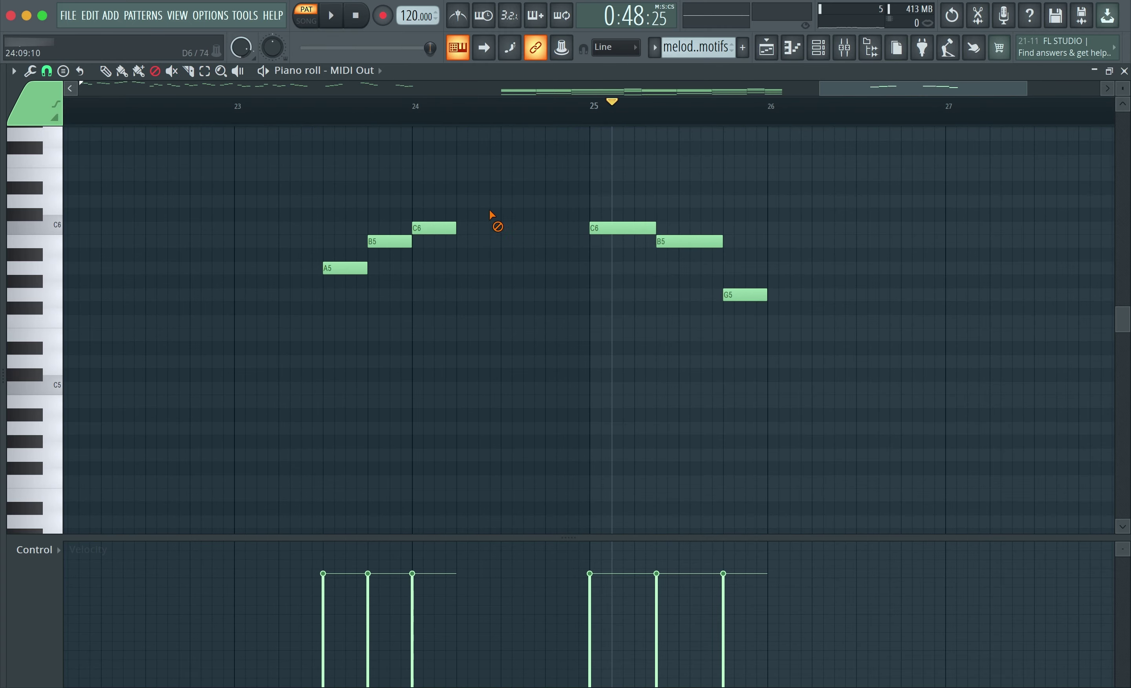
Join the two motifs by deleting the C6 at bar 24 and moving the C6–B5–G5 motif back to start there.
left_click(424, 227)
key("e")
left_click_drag(556, 199, 925, 397)
key("shift+Left")
key("shift+Left")
key("shift+Left")
key("shift+Left")
key("shift+Left")
key("shift+Left")
key("shift+Left")
key("shift+Left")
key("shift+Left")
key("shift+Left")
key("shift+Left")
key("shift+Left")
key("shift+Left")
key("shift+Left")
key("shift+Left")
key("shift+Left")
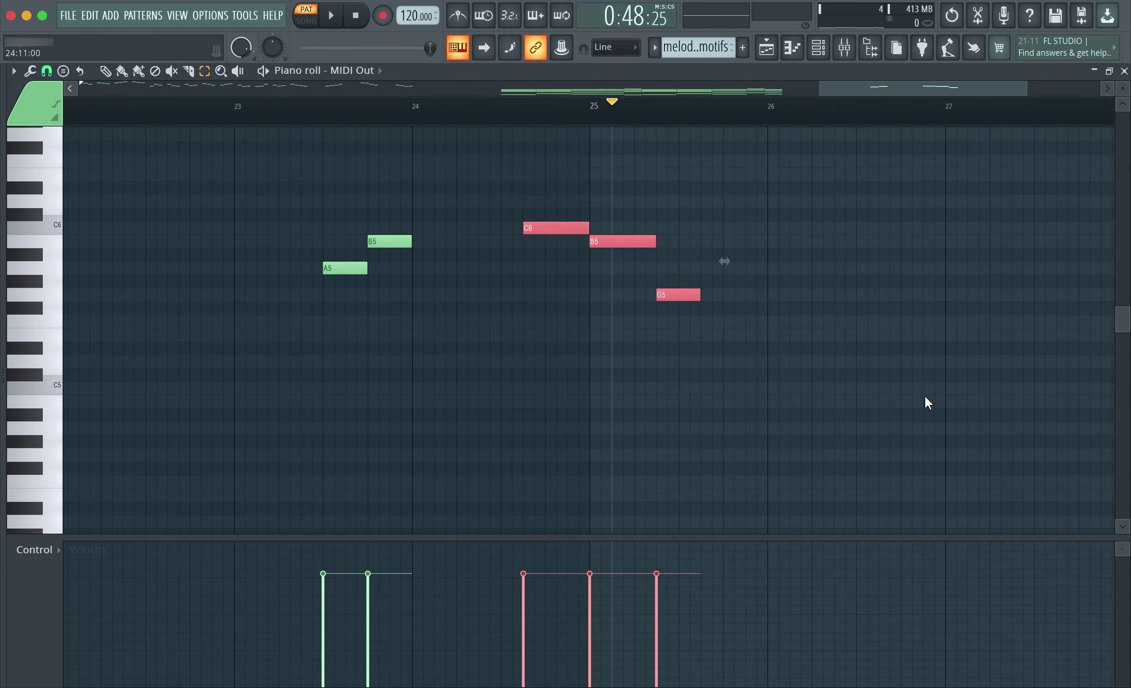
left_click(926, 397)
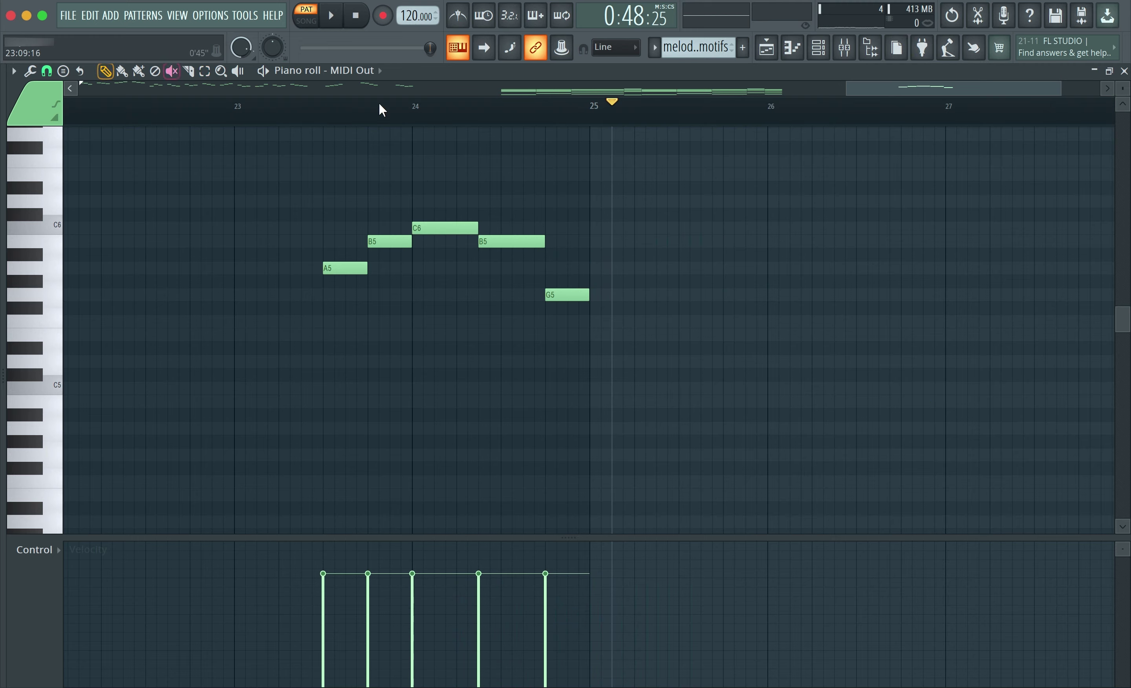
left_click(323, 109)
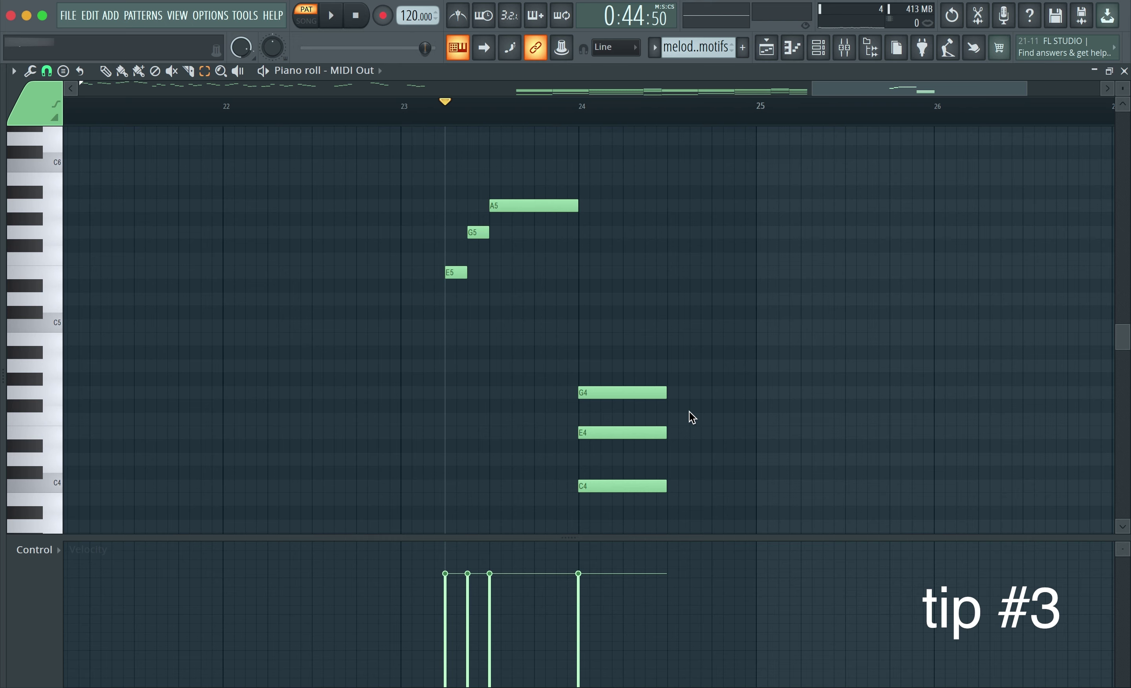
Play the E5–G5–A5 motif and the C4–E4–G4 chord separately, and play them overlapped at bar 24.
left_click(105, 71)
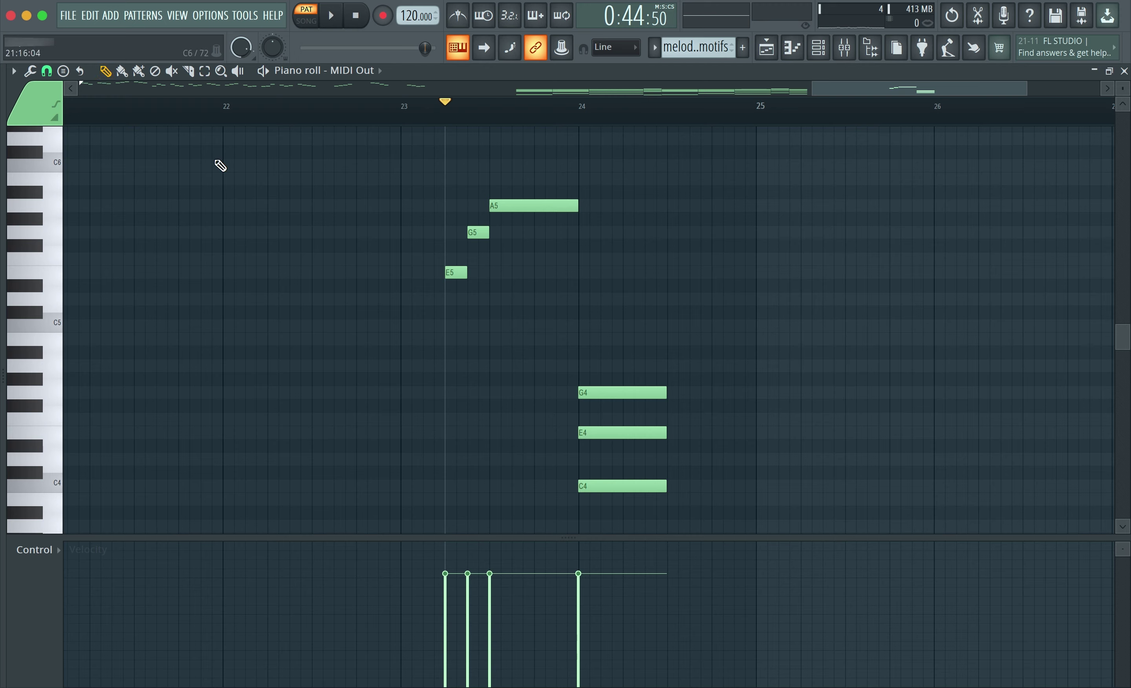
key("space")
key("space")
left_click(580, 105)
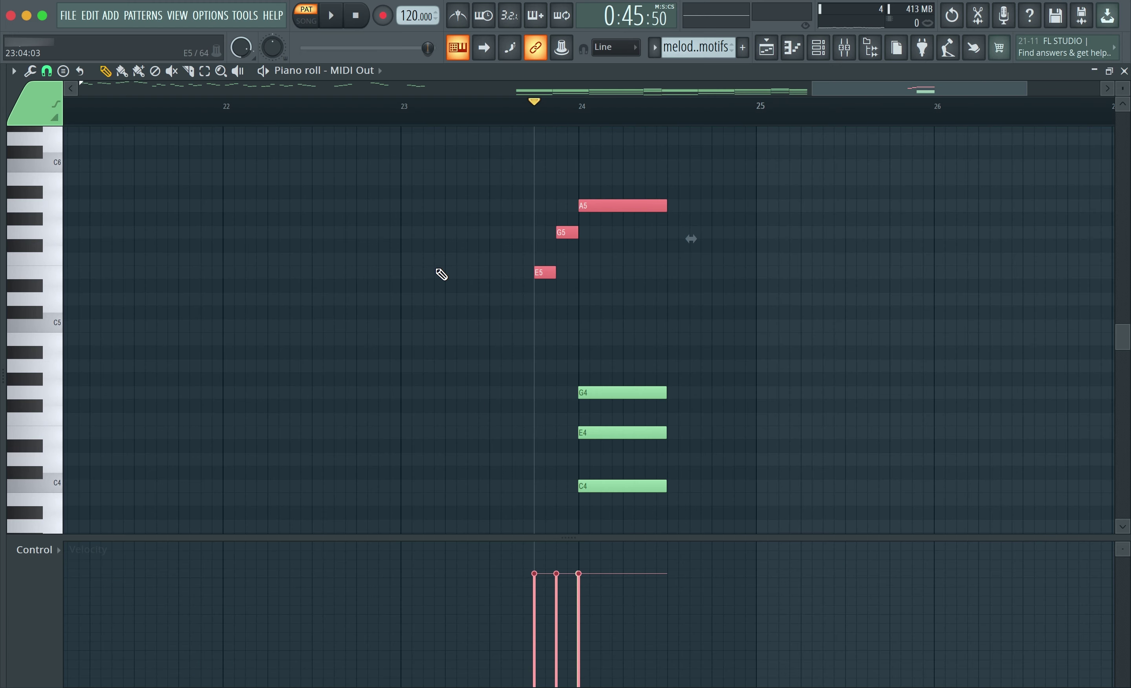
key("space")
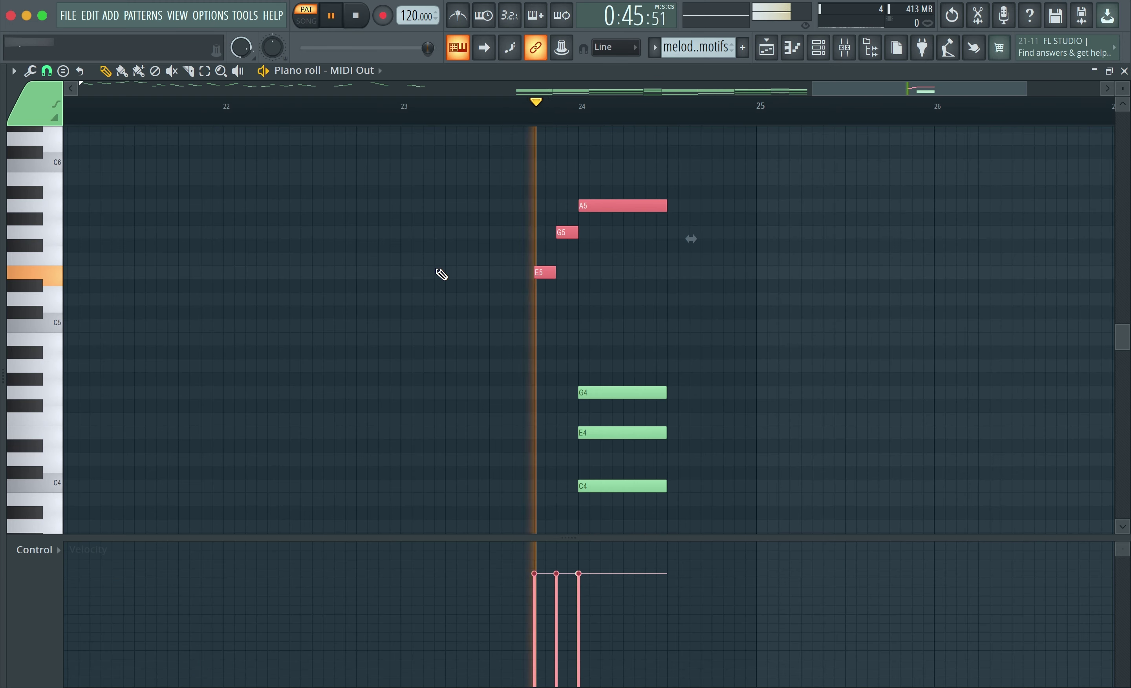
key("space")
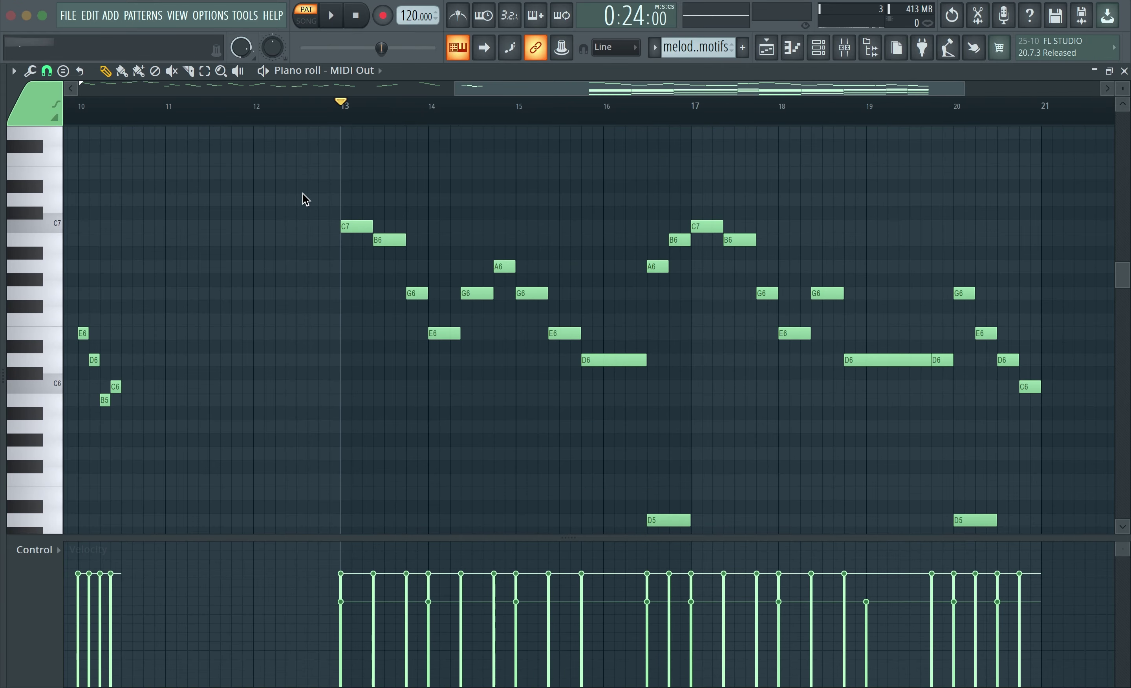
Play the full melody over the chord progression from bar 13.
key("space")
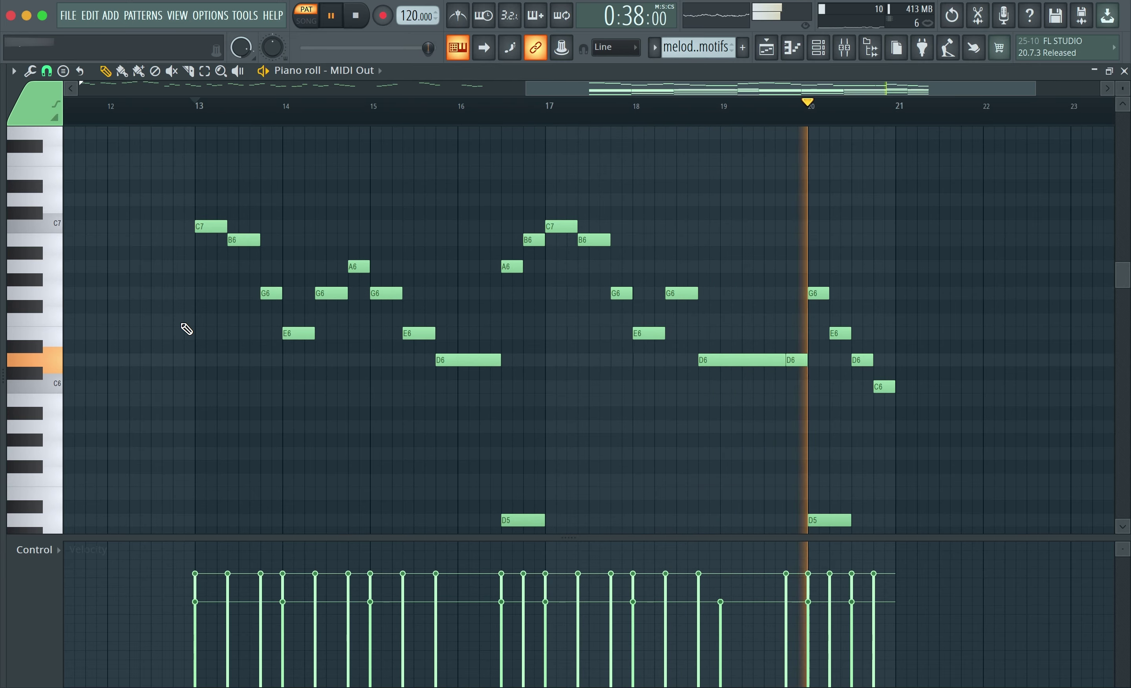
key("space")
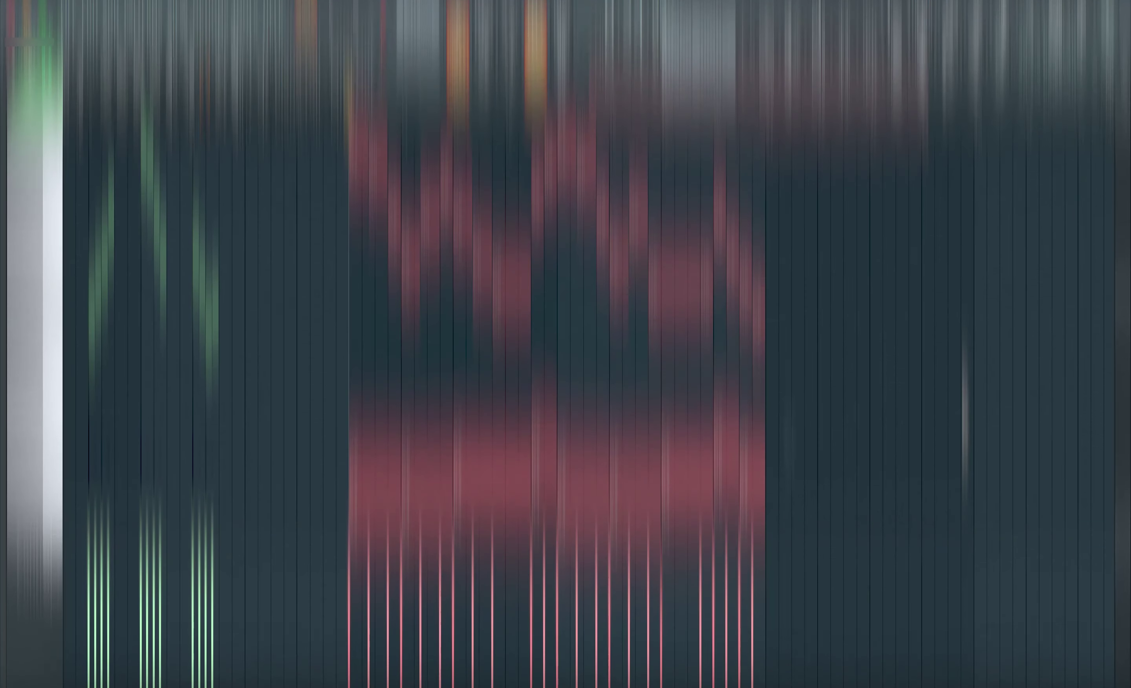
Play the melody and chords transposed to A# major from bar 13, and clear the note selection.
key("space")
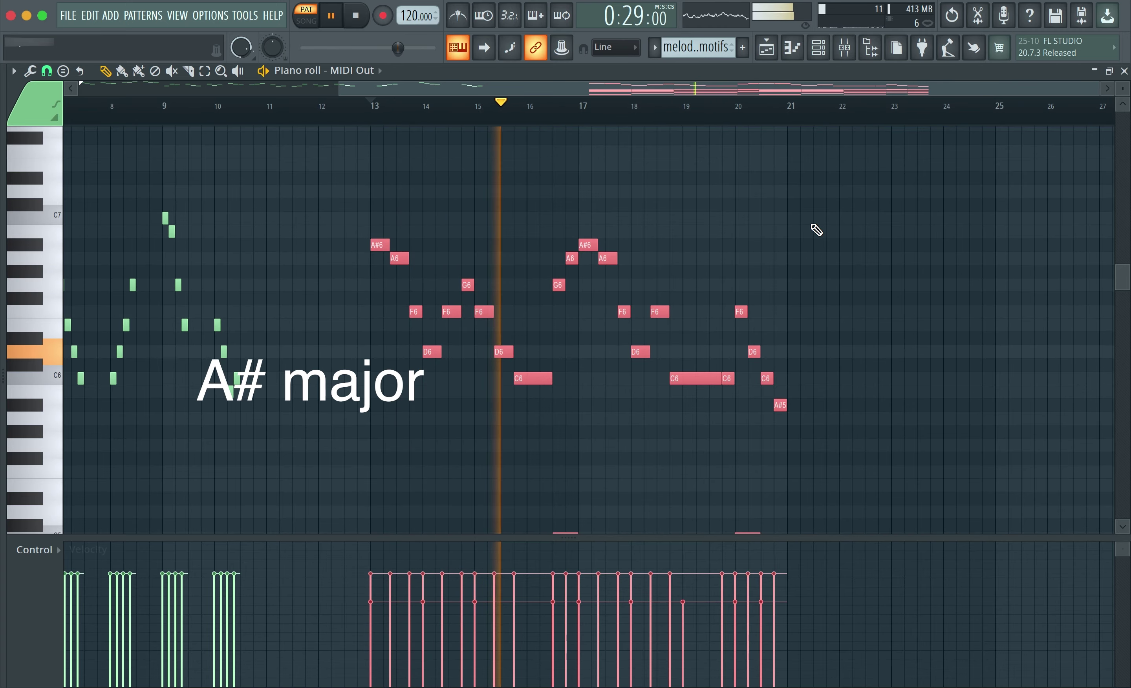
key("space")
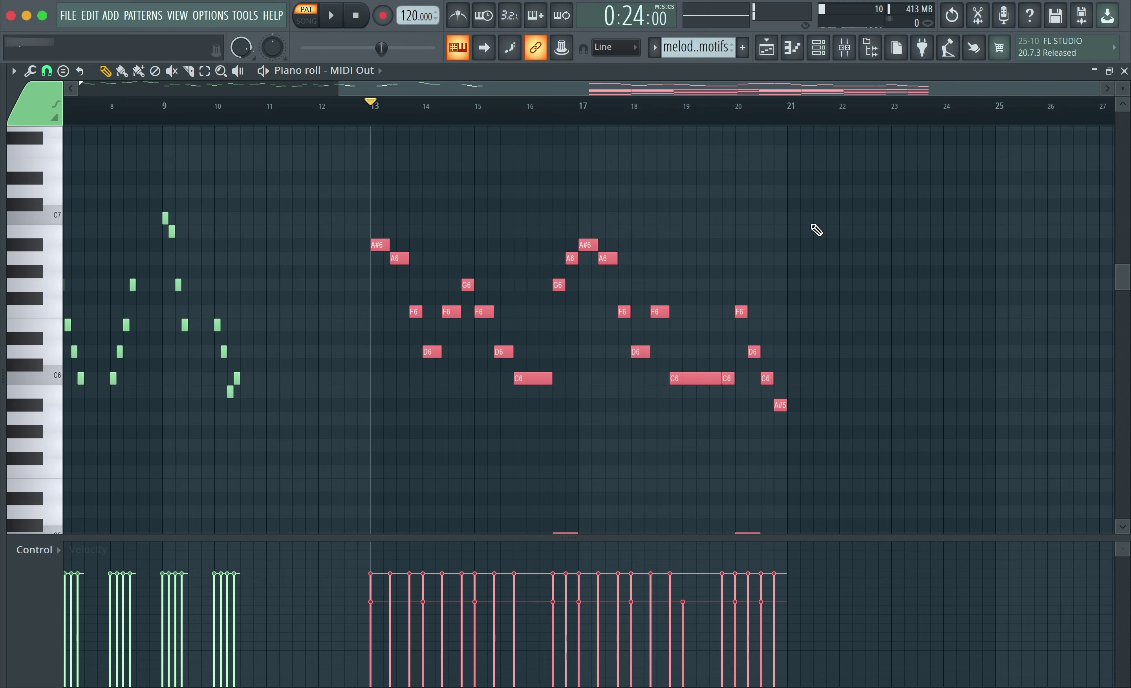
right_click(792, 231)
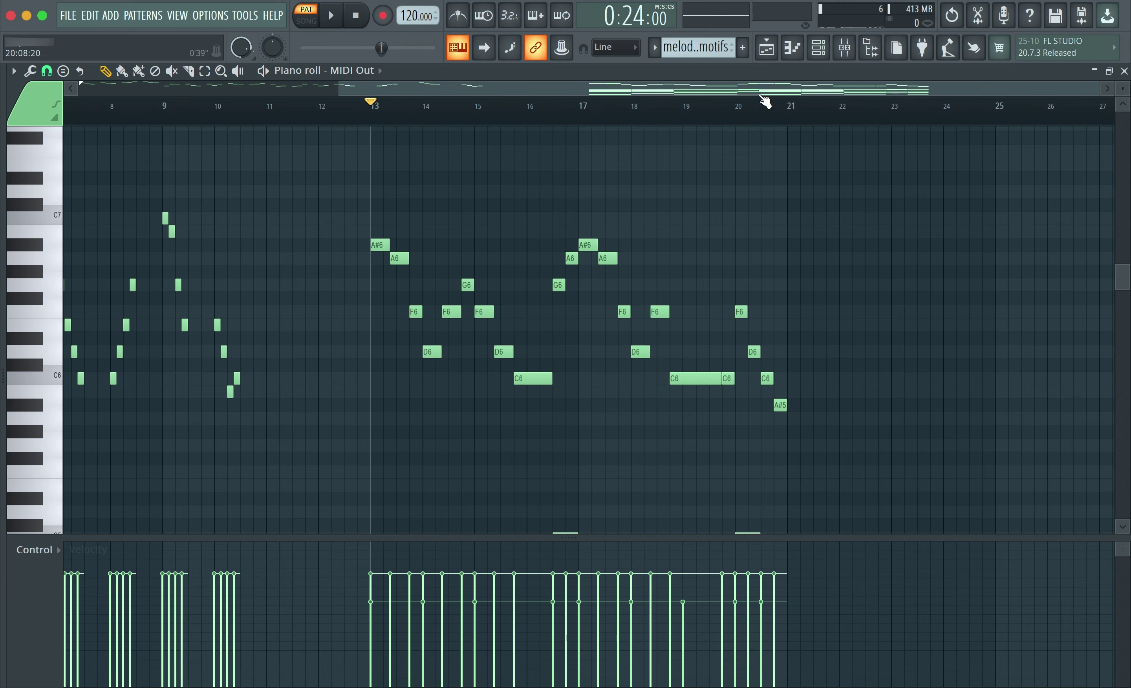